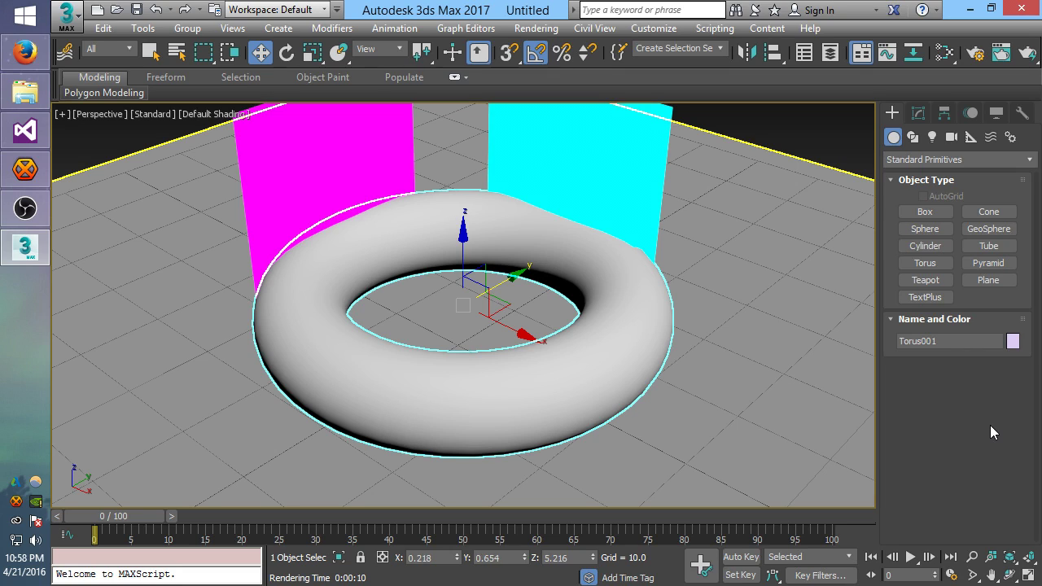
# Deselect the torus and tidy the Slate editor, placing Material #26 above Material #28.
pyautogui.click(821, 138)
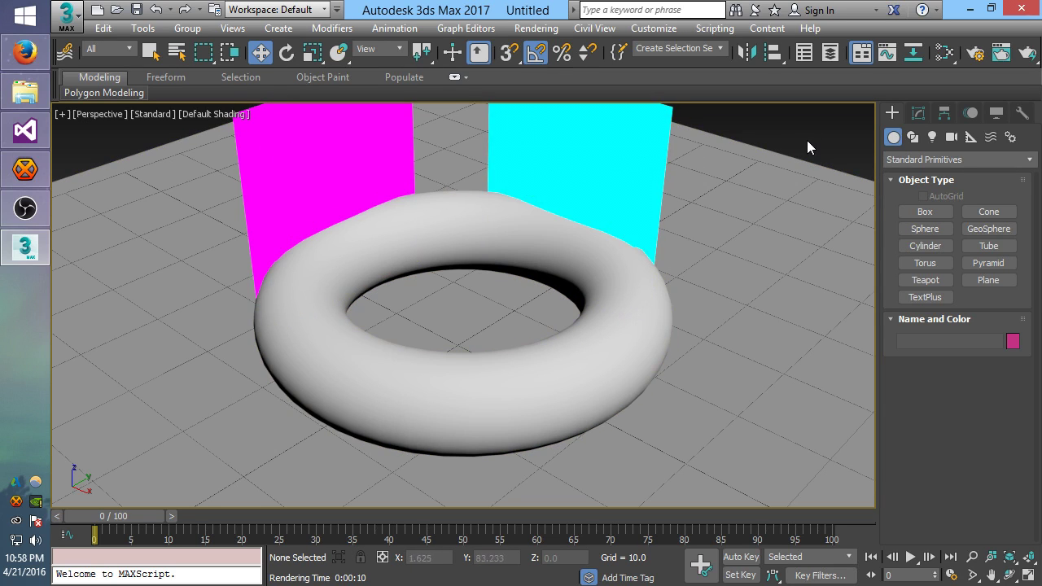
pyautogui.press('m')
pyautogui.moveTo(493, 302); pyautogui.dragTo(672, 96)
pyautogui.moveTo(404, 278); pyautogui.dragTo(399, 329)
pyautogui.moveTo(460, 363); pyautogui.dragTo(431, 336, button='middle')
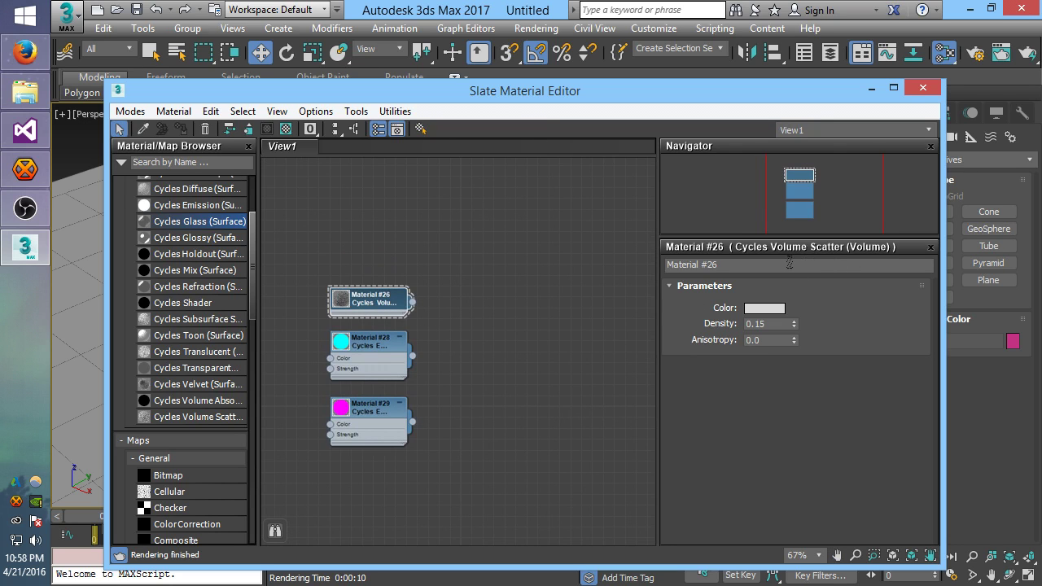
pyautogui.moveTo(499, 124); pyautogui.dragTo(603, 393)
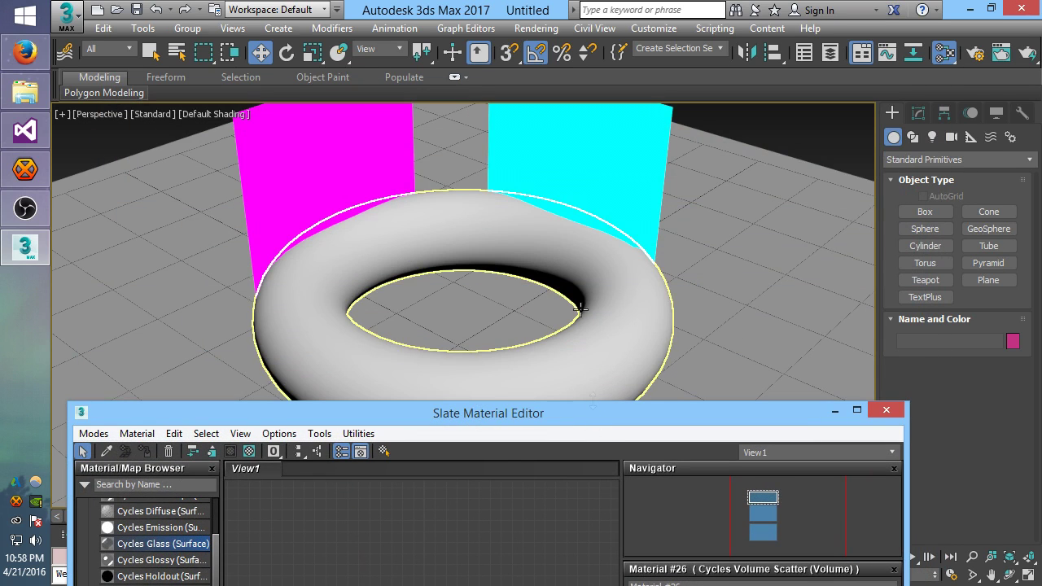
pyautogui.click(895, 418)
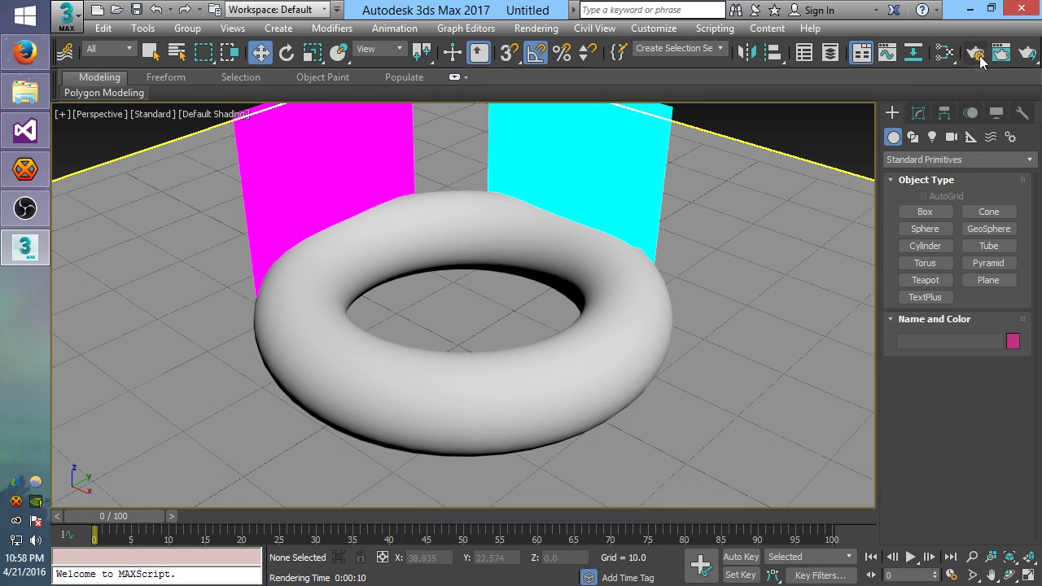
# Render a Cycles test frame of the perspective view, then close the frame.
pyautogui.click(977, 53)
pyautogui.click(908, 111)
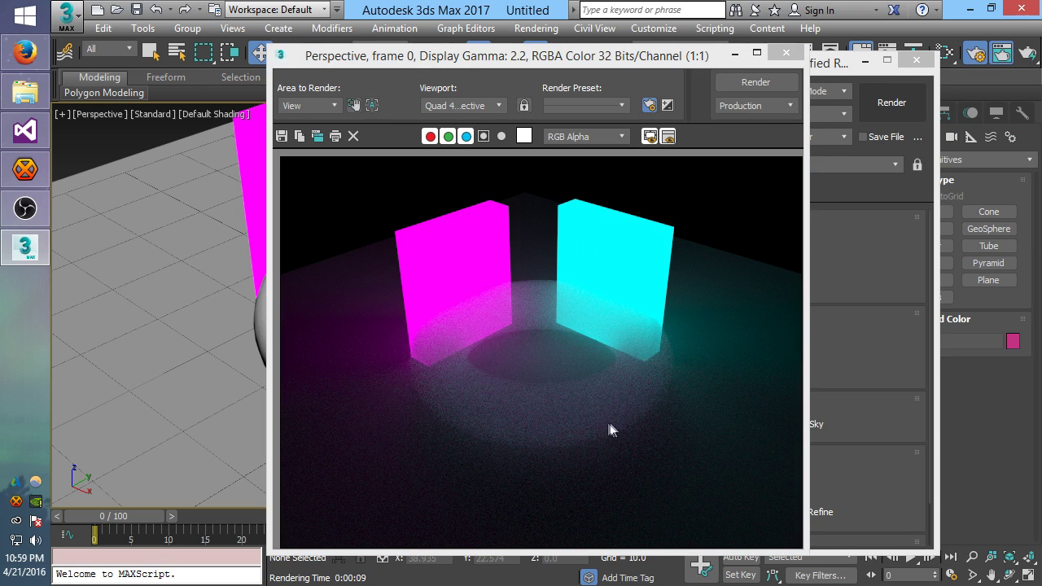
pyautogui.click(786, 53)
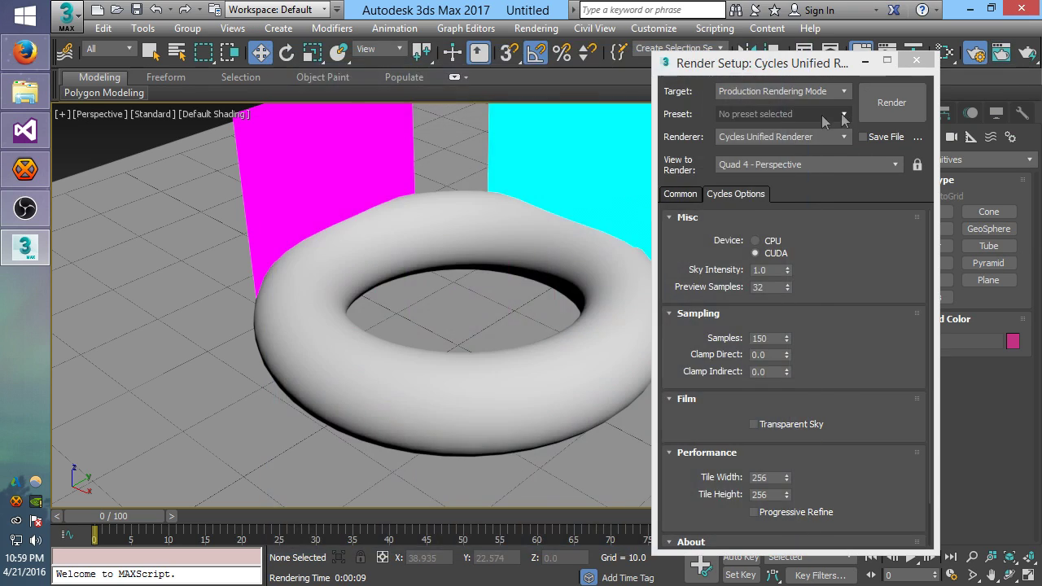
# Add a Cycles Volume Absorption node (Material #37) and place Material #26 beside it.
pyautogui.click(918, 64)
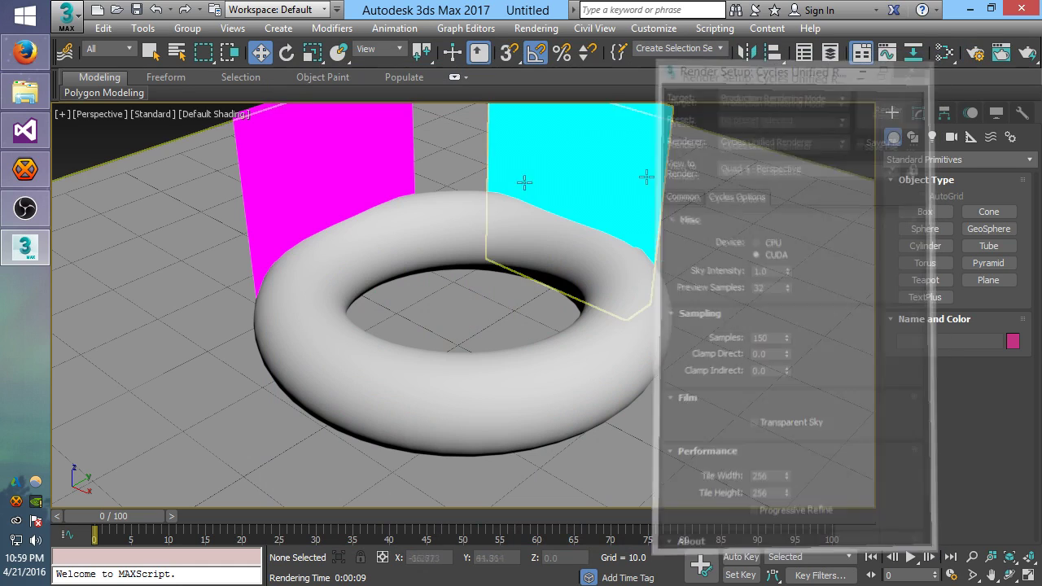
pyautogui.press('m')
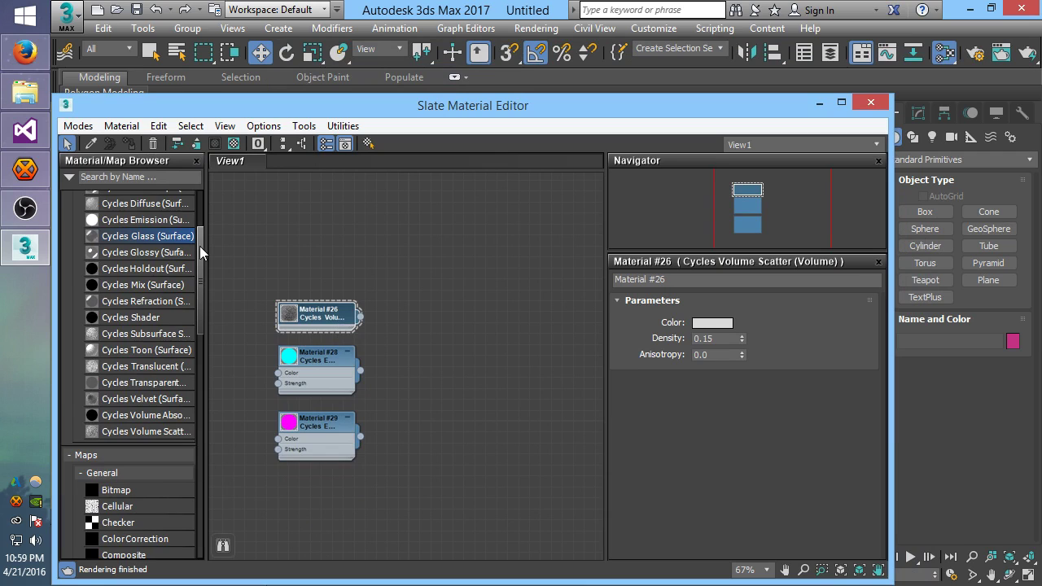
pyautogui.moveTo(199, 246); pyautogui.dragTo(201, 258)
pyautogui.moveTo(159, 379); pyautogui.dragTo(312, 285)
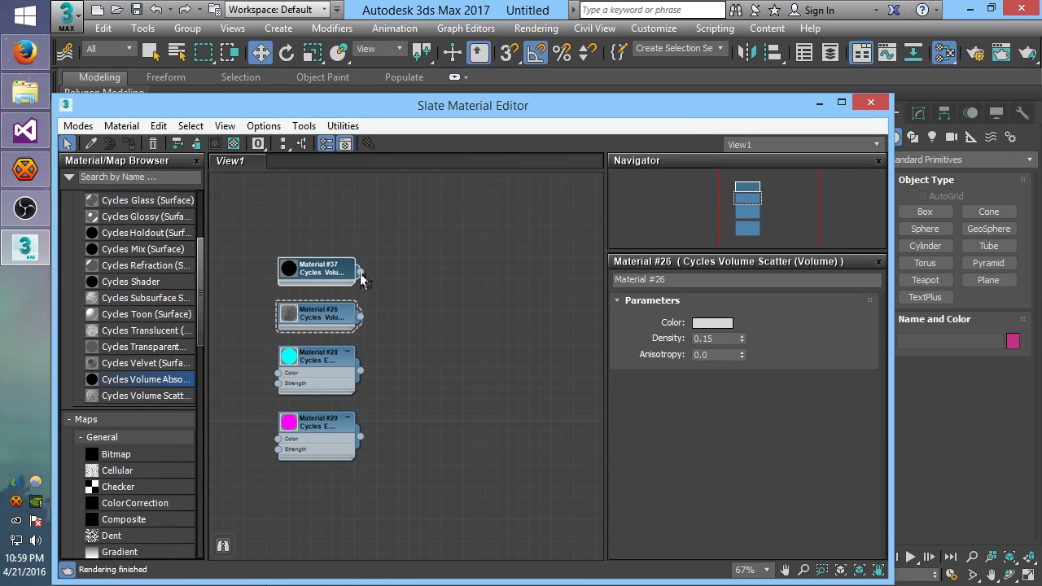
pyautogui.click(325, 274)
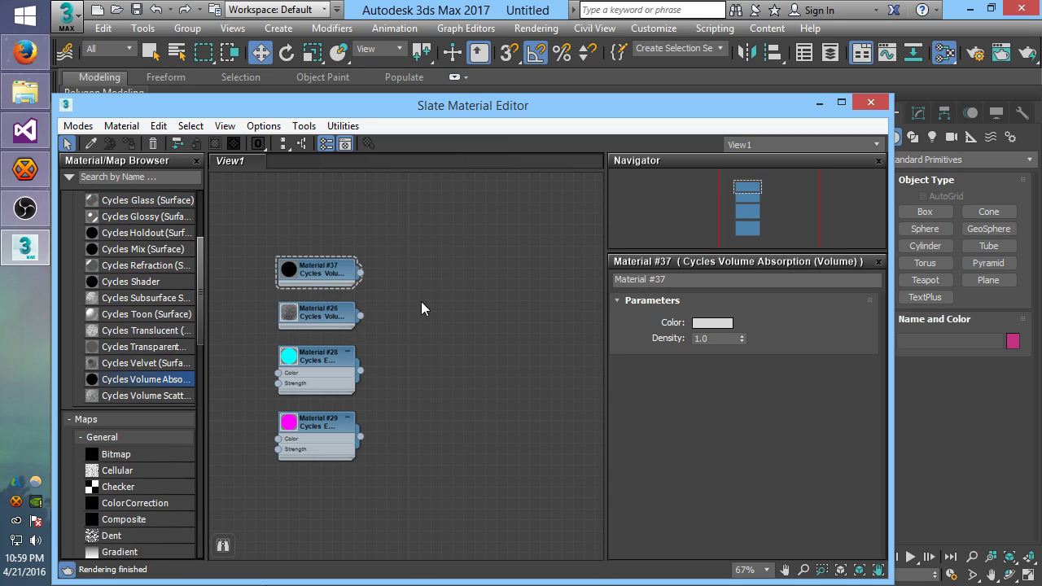
pyautogui.moveTo(257, 303); pyautogui.dragTo(385, 280)
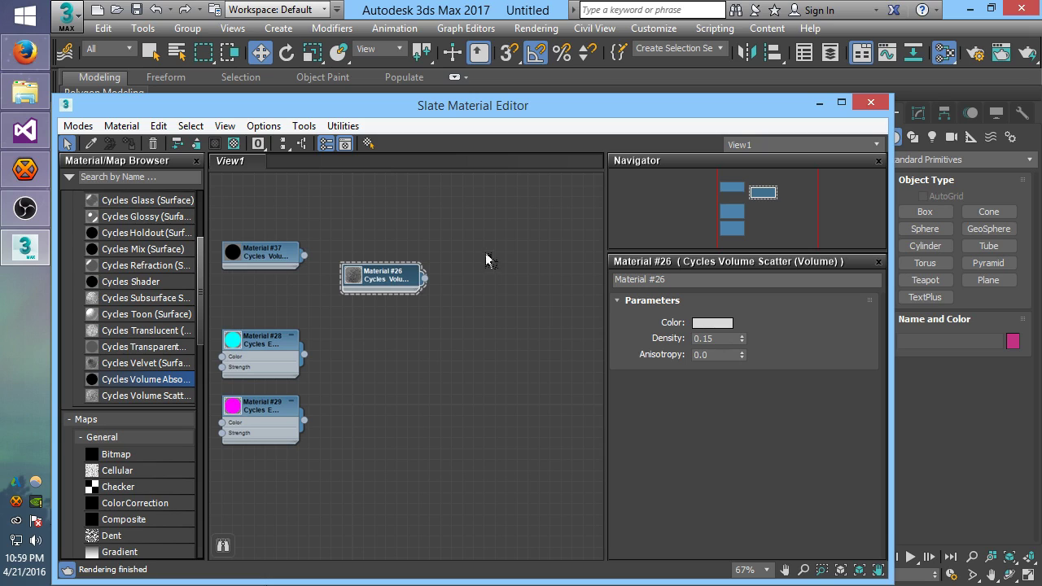
# Add a Cycles Shader node as Material #39 and wire Volume Scatter into its Volume input.
pyautogui.moveTo(155, 281); pyautogui.dragTo(527, 244)
pyautogui.moveTo(428, 254); pyautogui.dragTo(425, 303, button='middle')
pyautogui.moveTo(513, 295); pyautogui.dragTo(498, 222)
pyautogui.doubleClick(486, 282)
pyautogui.moveTo(409, 342); pyautogui.dragTo(482, 316)
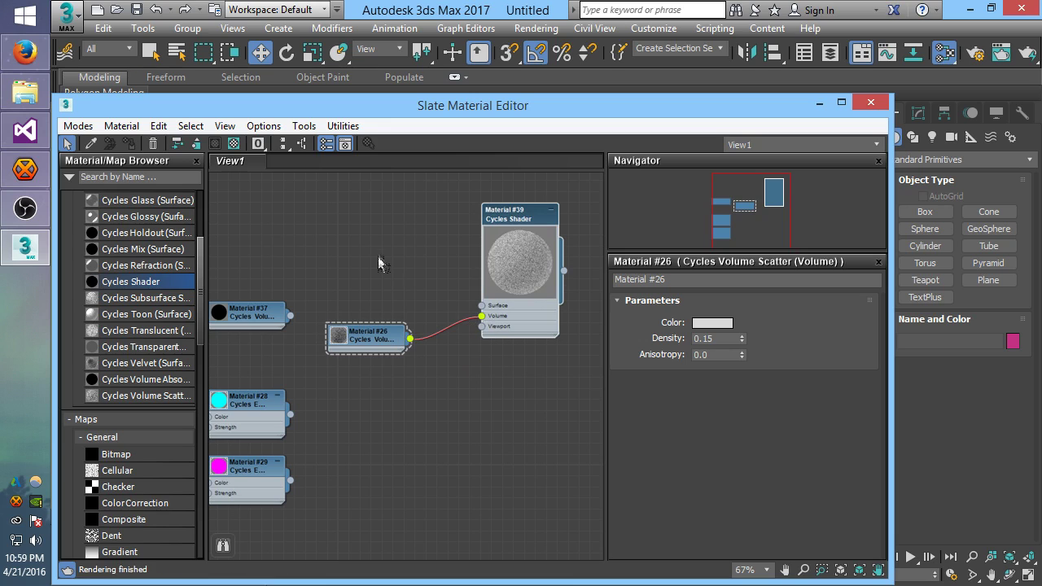
pyautogui.moveTo(229, 283); pyautogui.dragTo(252, 291, button='middle')
# Connect a Cycles Glass node to Material #39's Surface input and assign Material #39 to the torus.
pyautogui.moveTo(169, 201); pyautogui.dragTo(505, 315)
pyautogui.moveTo(379, 220); pyautogui.dragTo(401, 220)
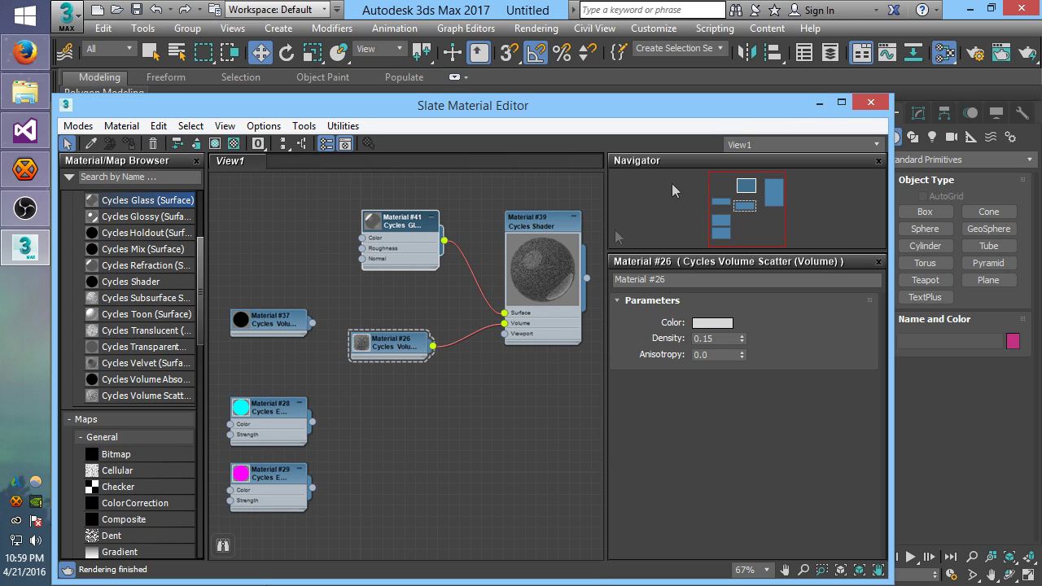
pyautogui.click(546, 229)
pyautogui.moveTo(547, 108); pyautogui.dragTo(547, 469)
pyautogui.click(129, 505)
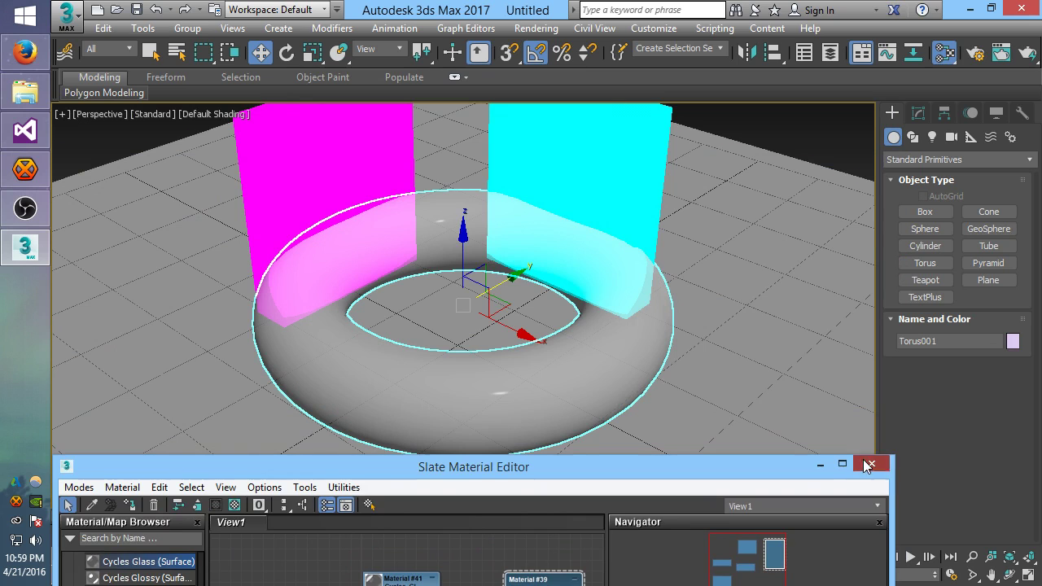
# Render the torus with its new glass and volume-scatter material in Cycles, then close the frame.
pyautogui.click(871, 464)
pyautogui.click(979, 61)
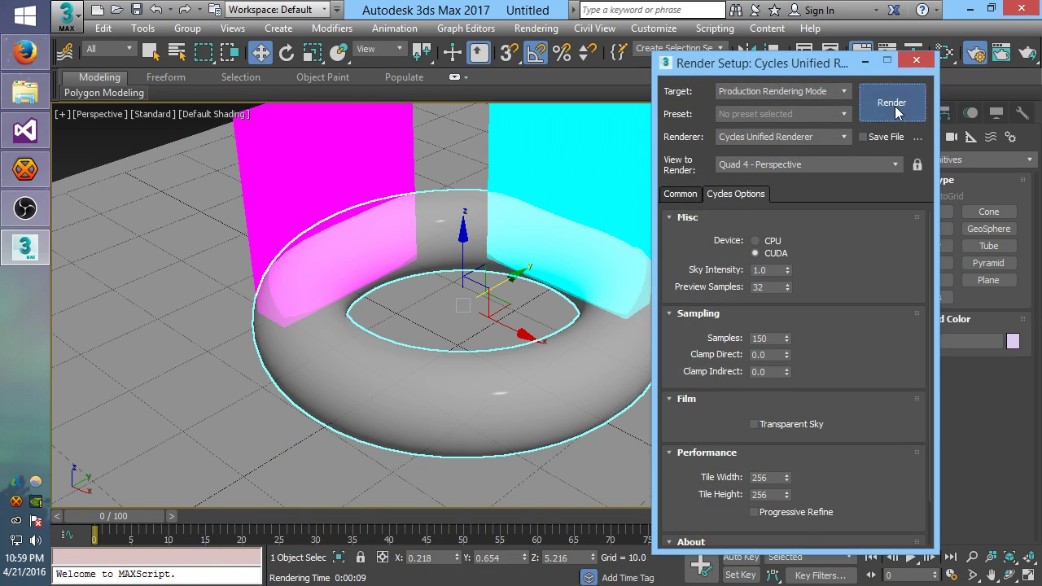
pyautogui.click(895, 106)
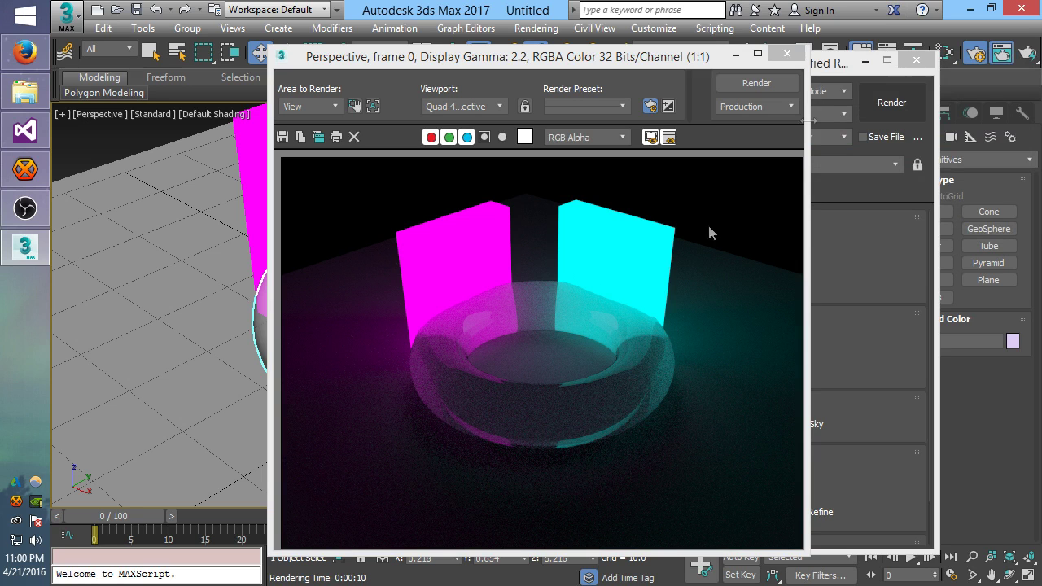
pyautogui.moveTo(656, 57); pyautogui.dragTo(481, 72)
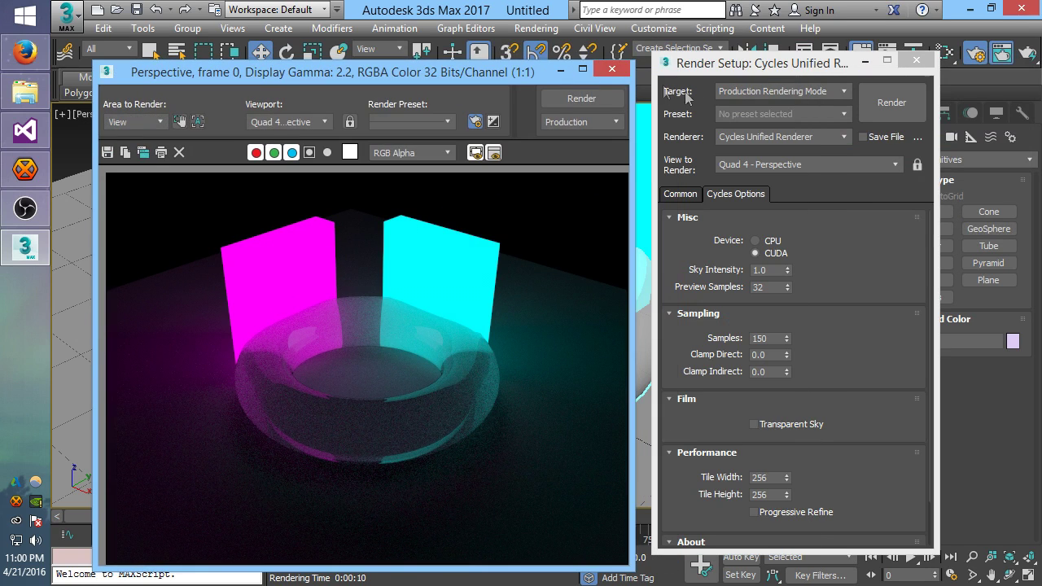
pyautogui.click(612, 72)
# Reopen the Slate editor and rearrange the Material #26 and Material #41 nodes.
pyautogui.press('m')
pyautogui.moveTo(411, 469); pyautogui.dragTo(462, 131)
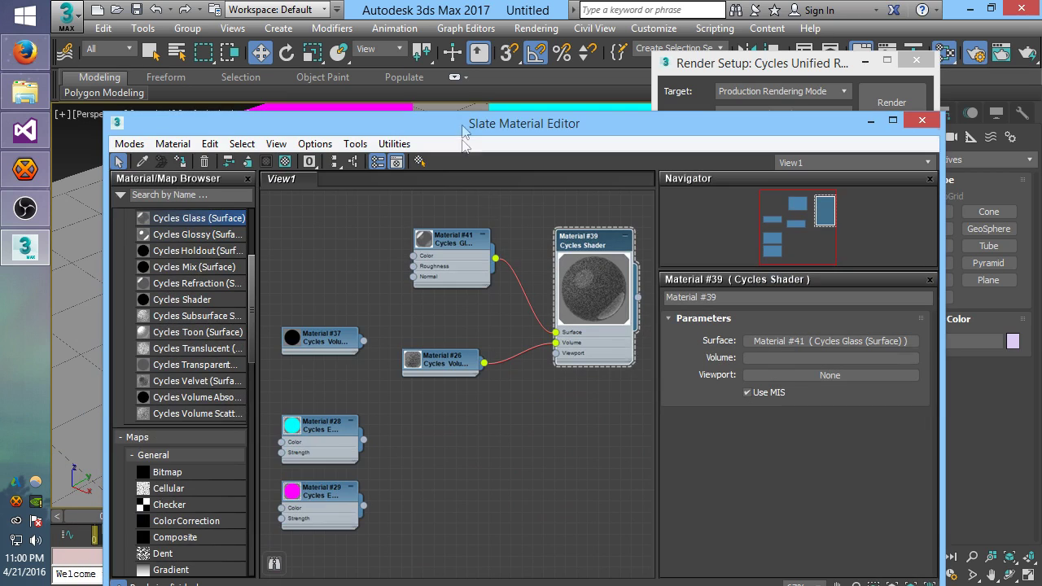
pyautogui.moveTo(454, 370); pyautogui.dragTo(460, 370)
pyautogui.moveTo(449, 242); pyautogui.dragTo(453, 261)
pyautogui.moveTo(519, 240); pyautogui.dragTo(490, 376, button='middle')
pyautogui.moveTo(551, 418); pyautogui.dragTo(492, 448, button='middle')
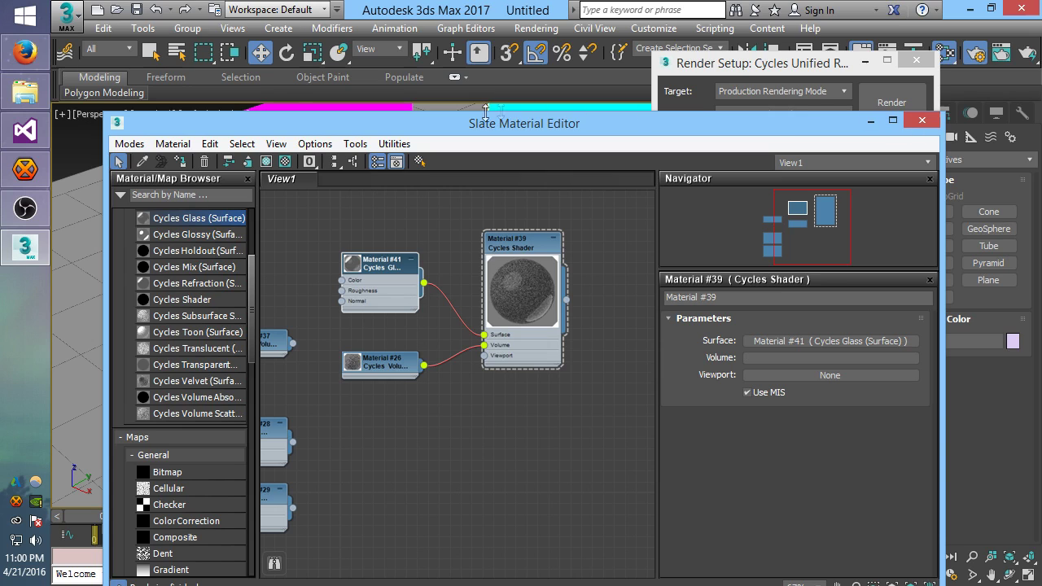
pyautogui.moveTo(434, 460); pyautogui.dragTo(492, 368, button='middle')
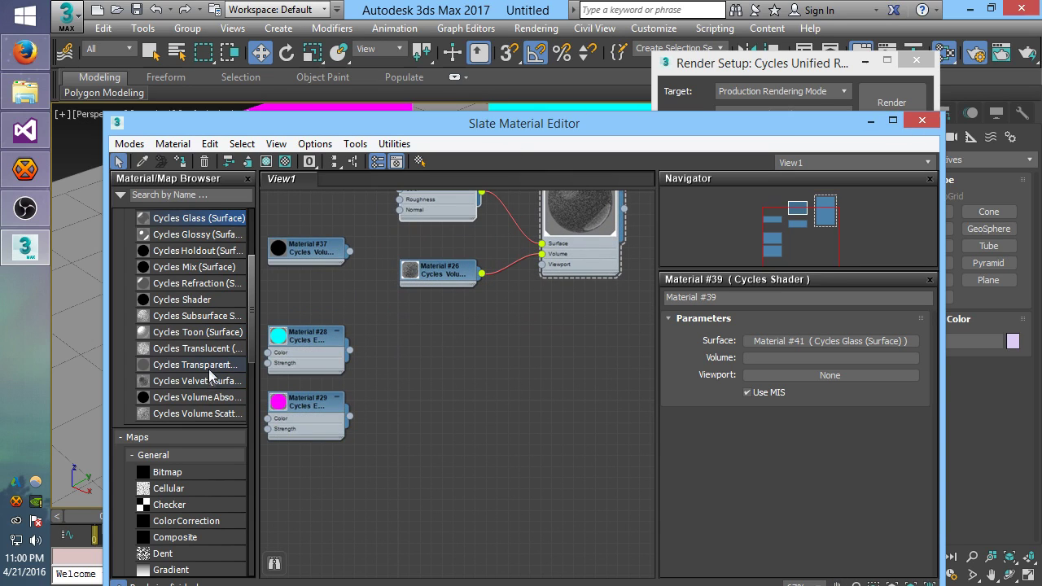
# Add a Cycles Volume Scatter node as Material #43 and enlarge its sphere preview.
pyautogui.moveTo(216, 414); pyautogui.dragTo(442, 474)
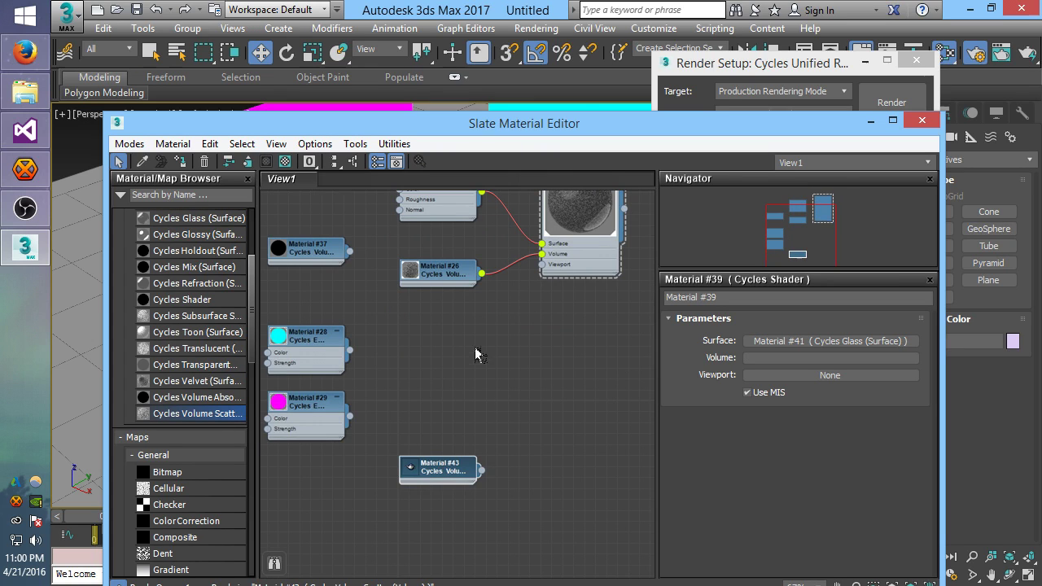
pyautogui.moveTo(481, 358); pyautogui.dragTo(437, 273, button='middle')
pyautogui.moveTo(504, 408); pyautogui.dragTo(503, 345, button='middle')
pyautogui.moveTo(525, 136); pyautogui.dragTo(520, 69)
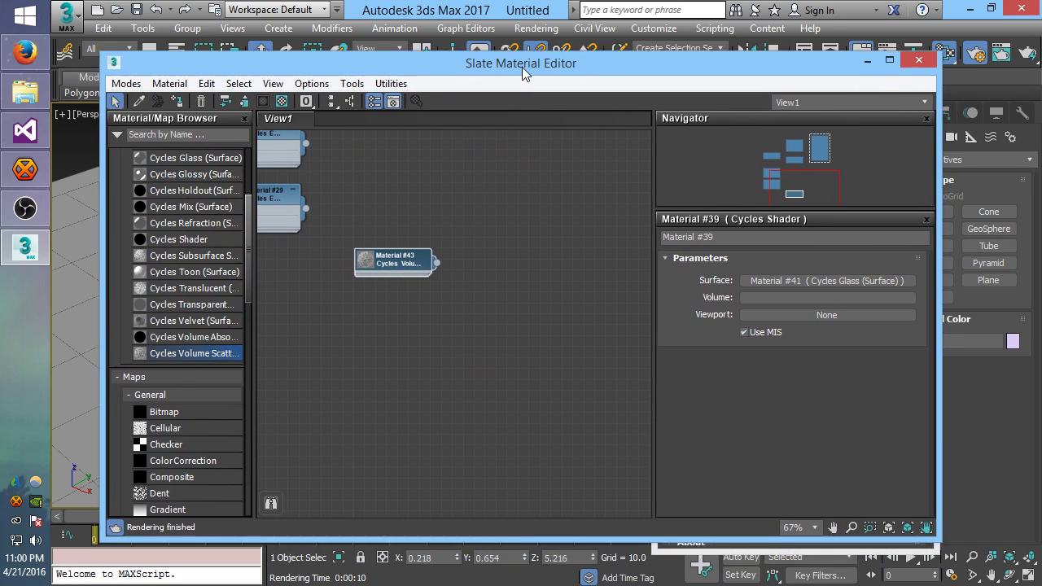
pyautogui.click(380, 259)
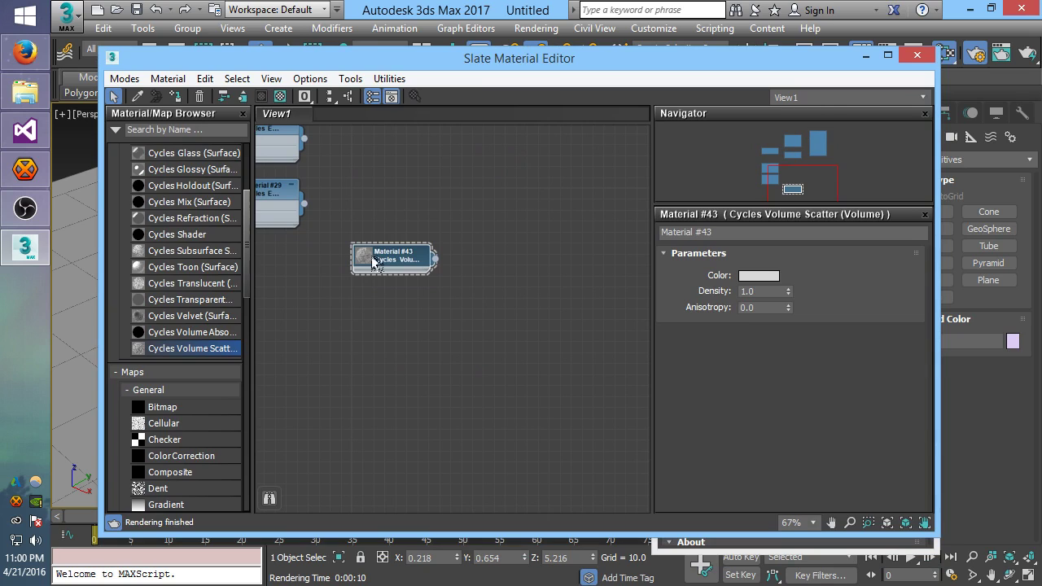
pyautogui.doubleClick(363, 259)
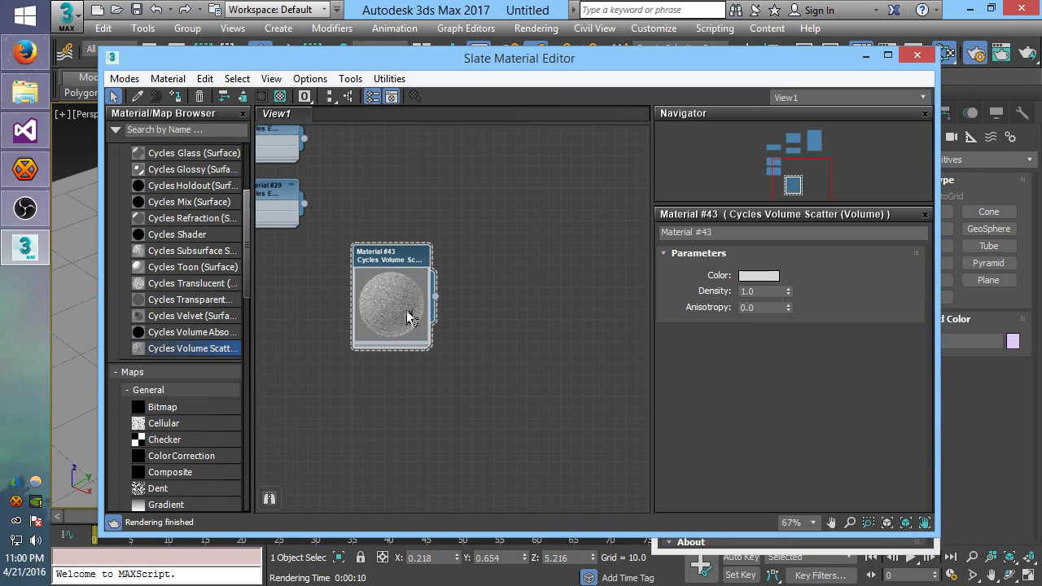
# Shift the Slate editor aside and bring the Cycles Render Setup window to the front.
pyautogui.moveTo(676, 70); pyautogui.dragTo(675, 92)
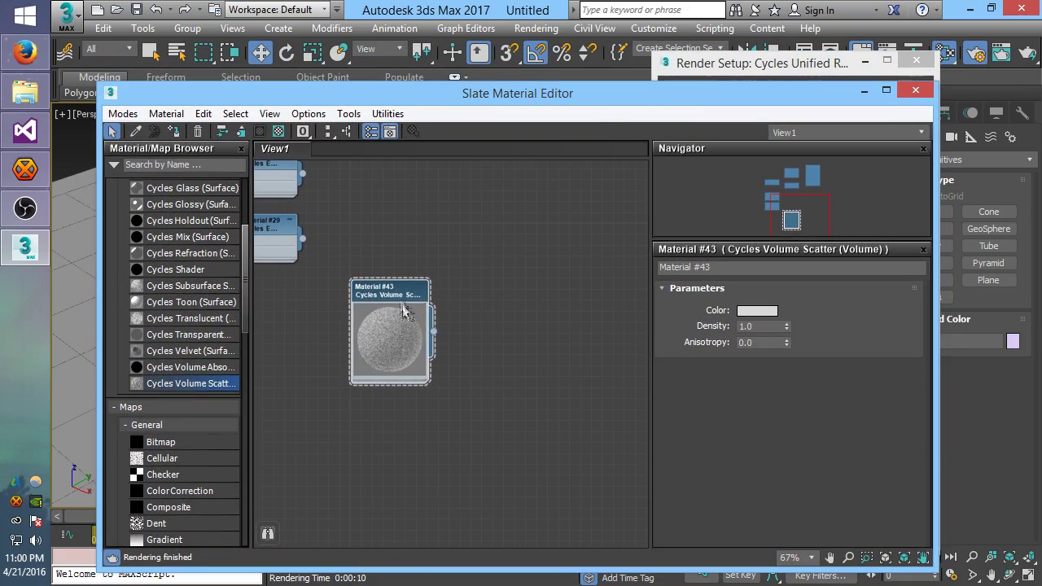
pyautogui.moveTo(410, 316); pyautogui.dragTo(432, 273)
pyautogui.moveTo(765, 105); pyautogui.dragTo(720, 120)
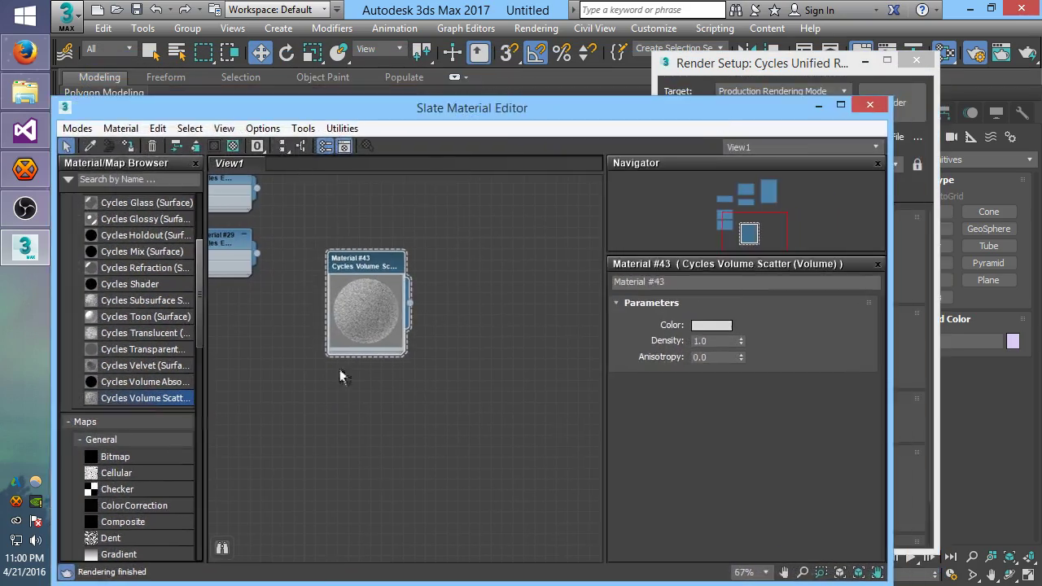
pyautogui.click(734, 66)
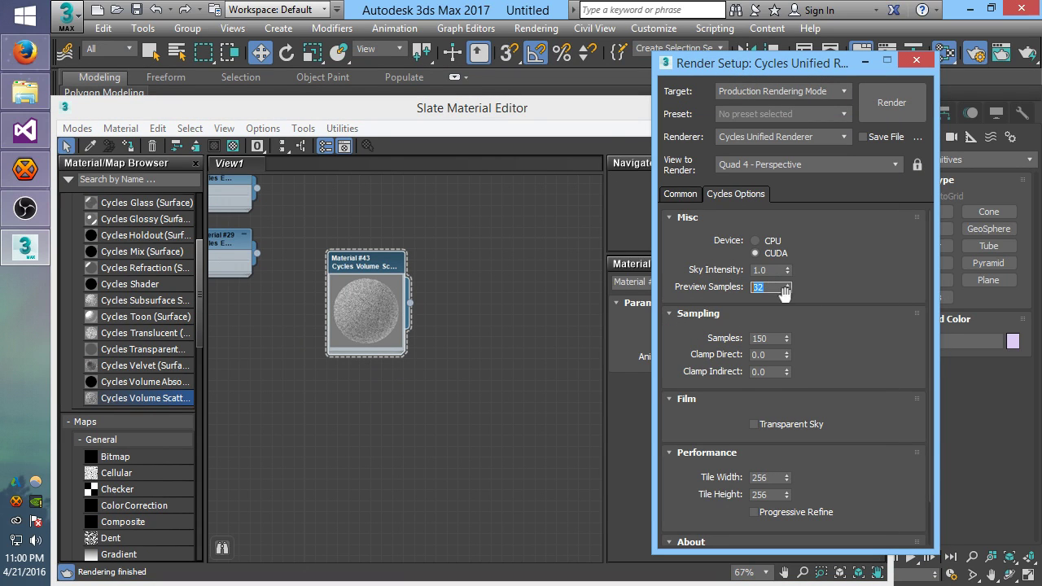
# Try scatter Density 1.1, return it to 1.0, and hide the material editor.
pyautogui.click(916, 60)
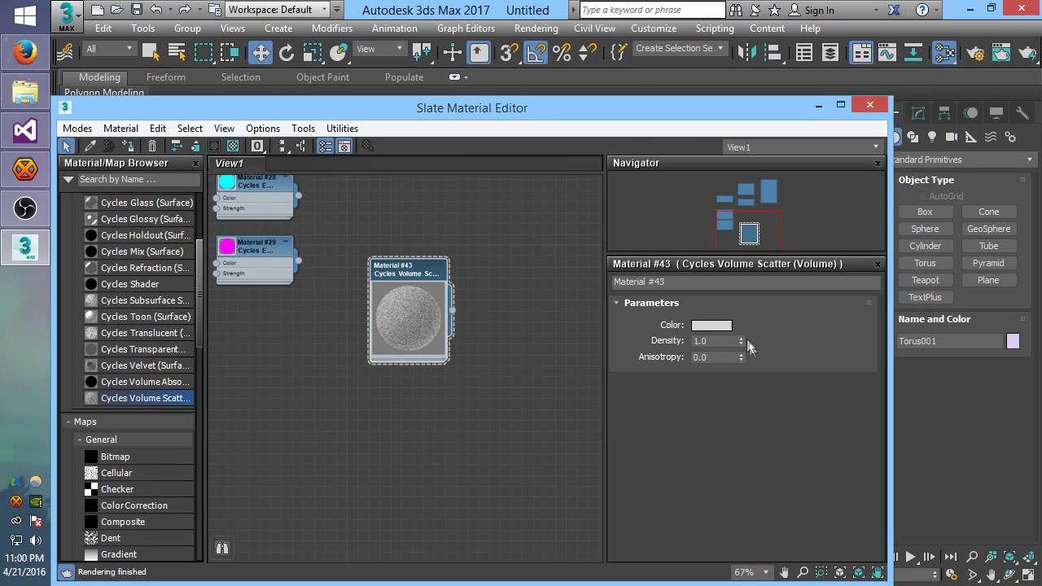
pyautogui.click(740, 337)
pyautogui.click(740, 343)
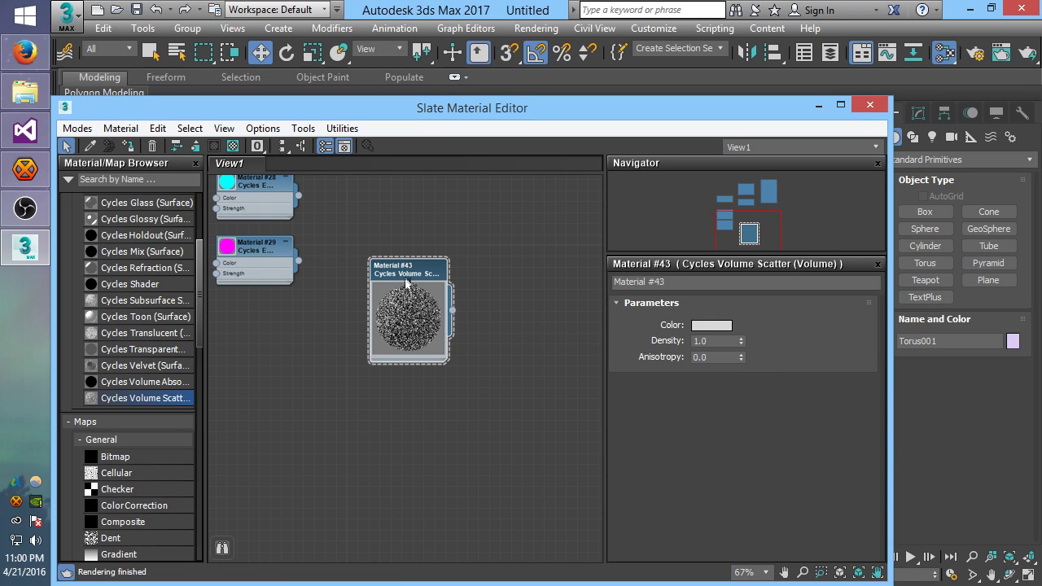
pyautogui.moveTo(406, 283); pyautogui.dragTo(428, 257)
pyautogui.moveTo(444, 203); pyautogui.dragTo(505, 356, button='middle')
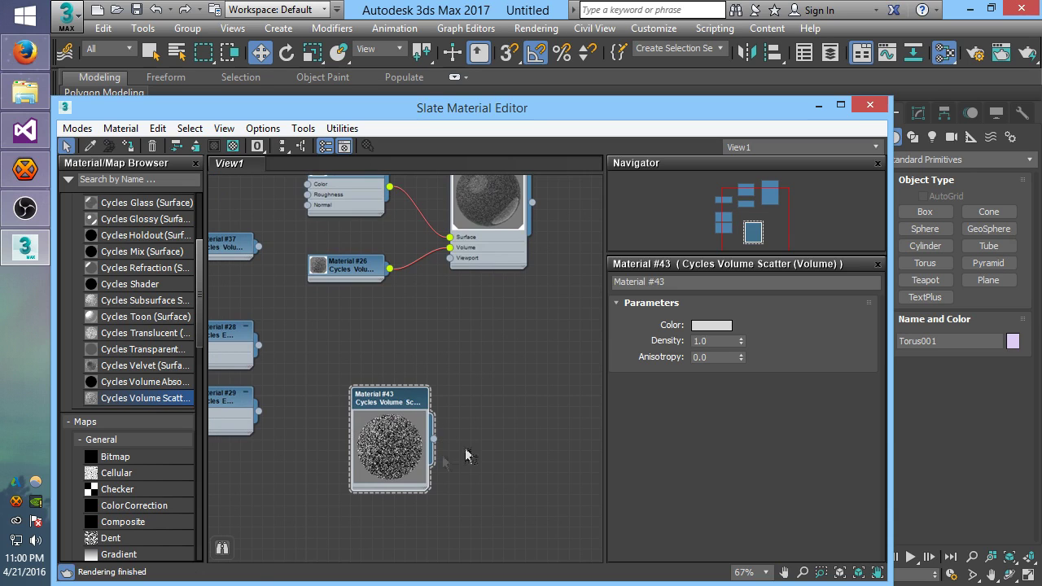
pyautogui.press('m')
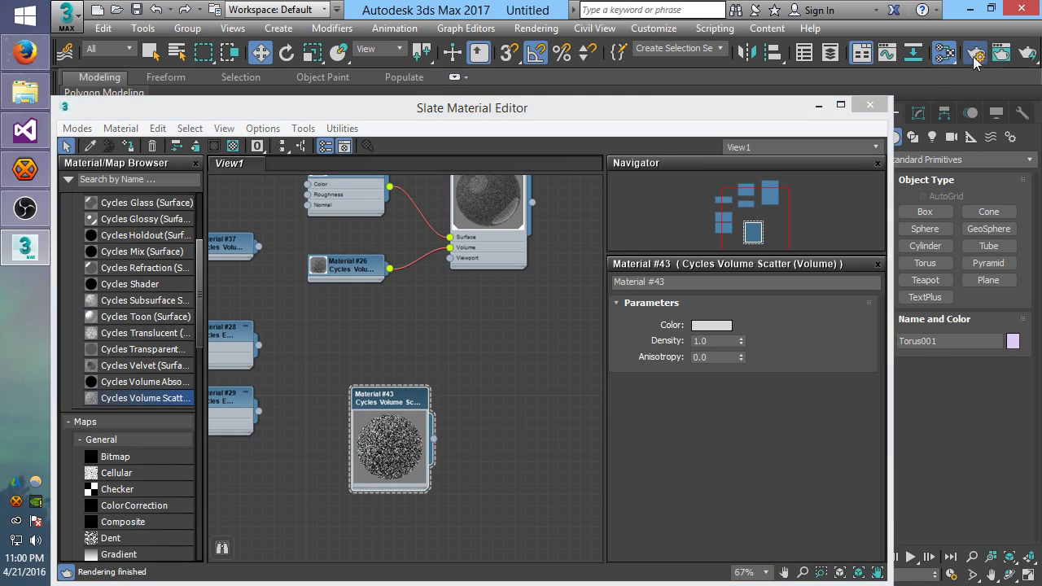
# Set Cycles Preview Samples to 32 and close Render Setup.
pyautogui.click(974, 53)
pyautogui.doubleClick(771, 288)
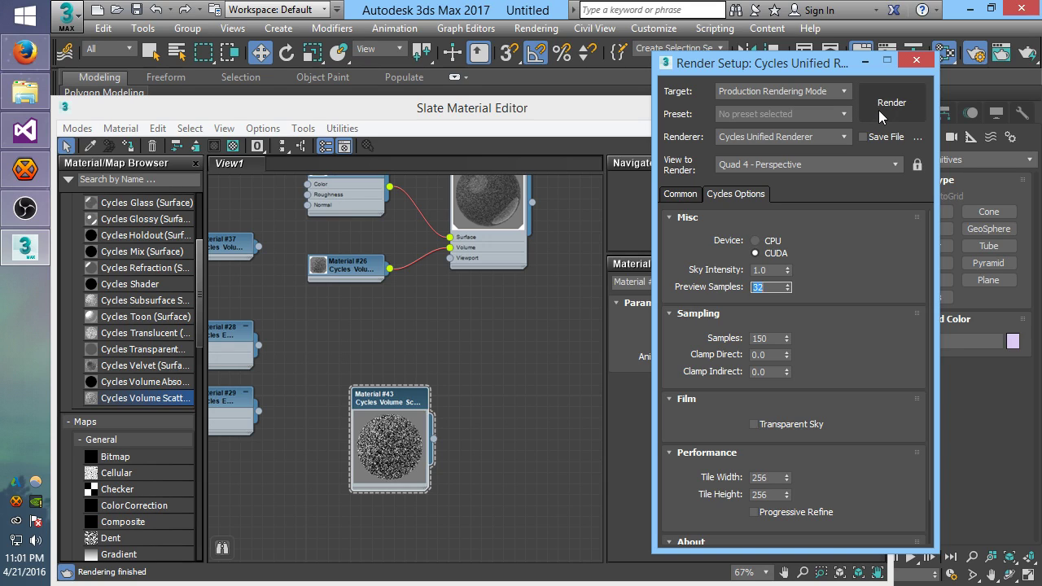
pyautogui.moveTo(818, 69); pyautogui.dragTo(708, 50)
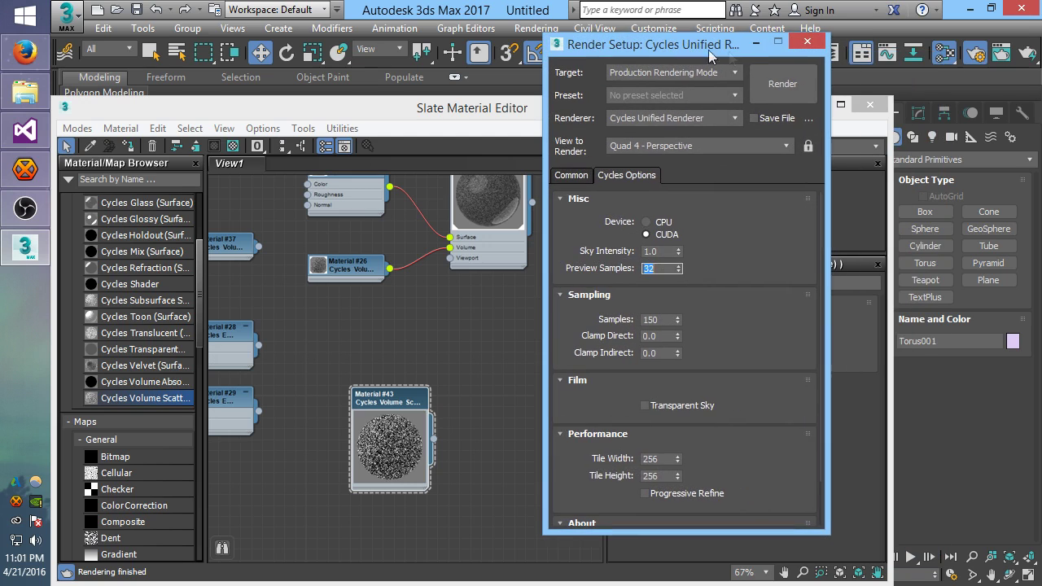
pyautogui.click(797, 46)
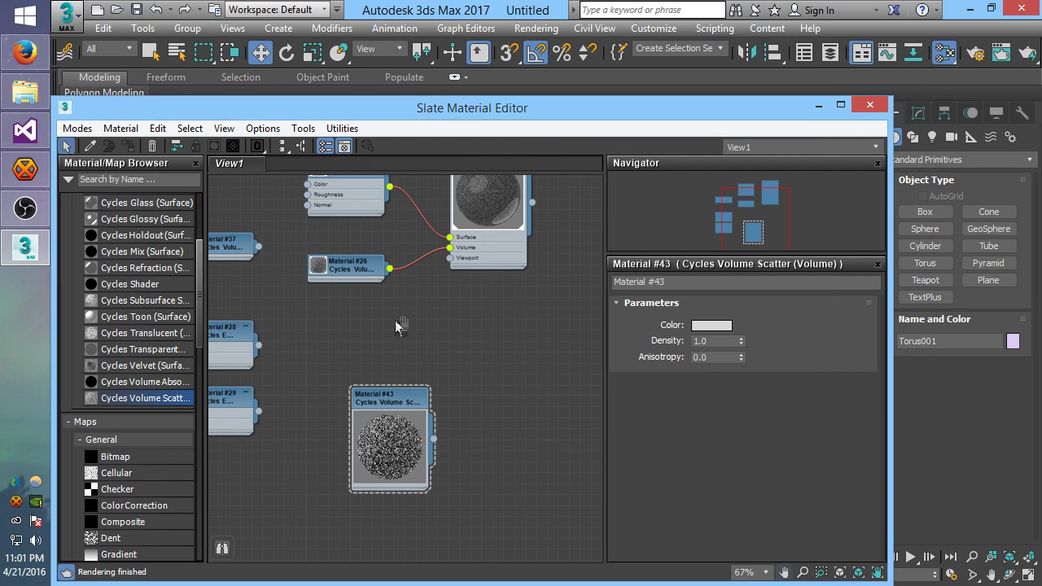
# Select every node in Slate View1 and delete them all.
pyautogui.scroll(3, 395, 327)
pyautogui.scroll(-3, 488, 407)
pyautogui.moveTo(570, 499); pyautogui.dragTo(252, 213)
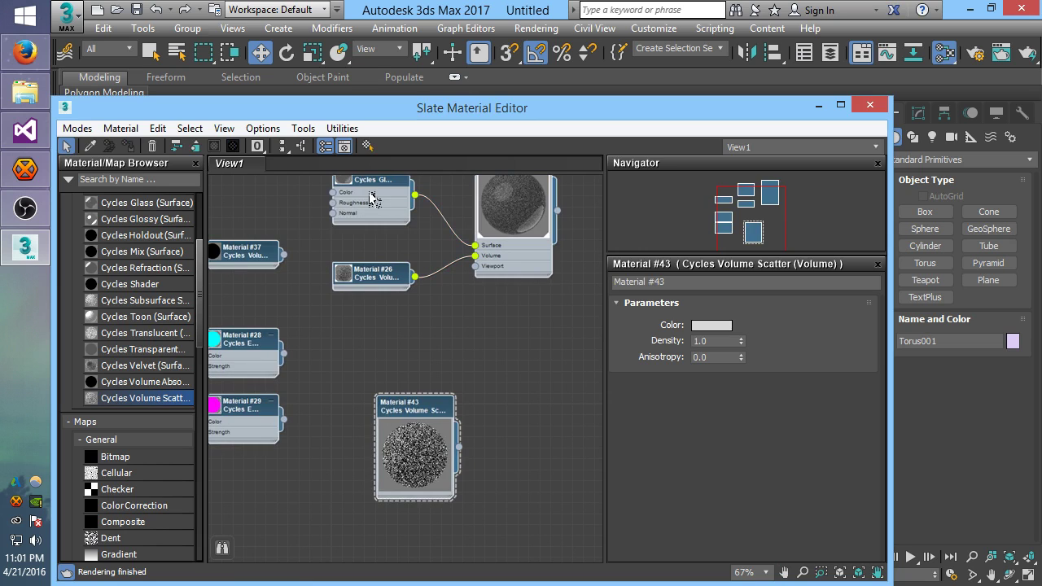
pyautogui.hotkey('ctrl', 'a')
pyautogui.press('Delete')
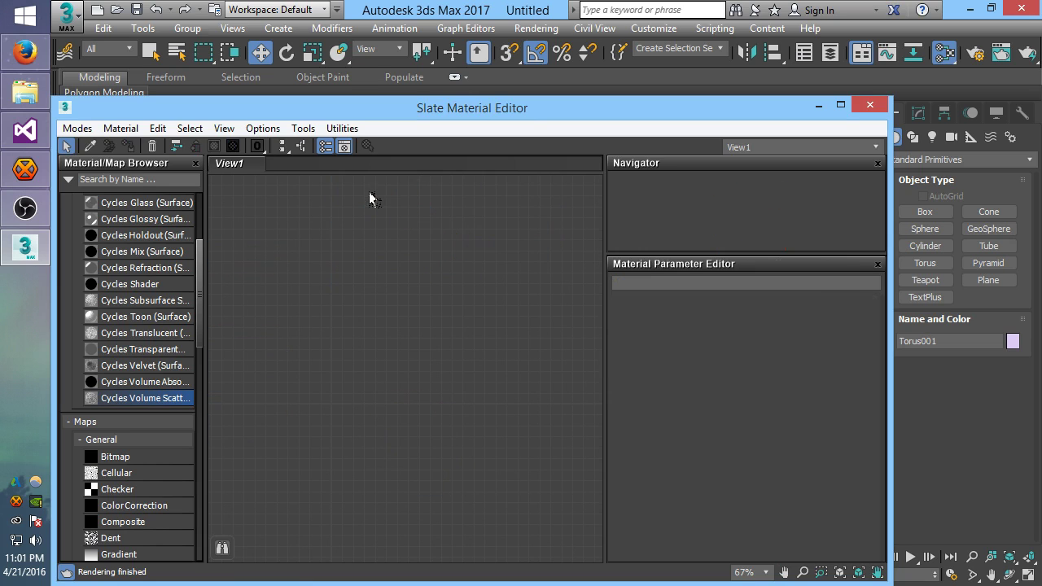
# Set Cycles Clamp Direct and Clamp Indirect both to 0.5.
pyautogui.click(869, 107)
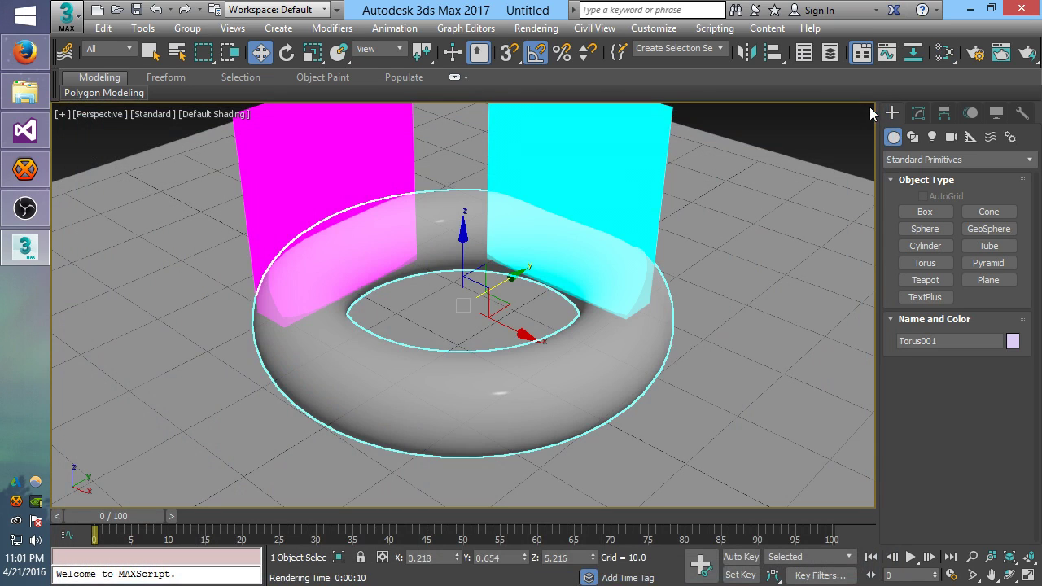
pyautogui.click(974, 55)
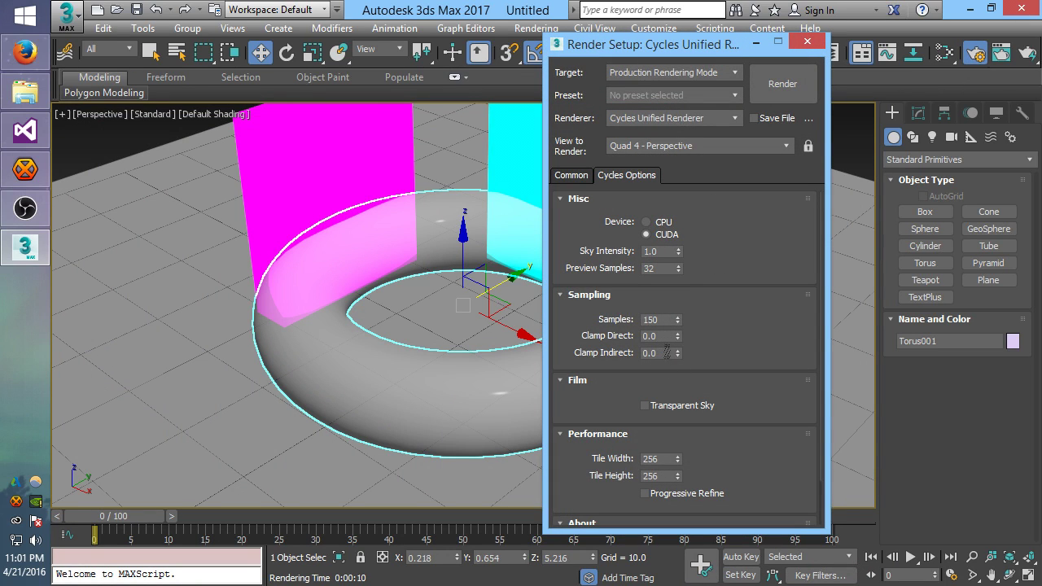
pyautogui.click(669, 336)
pyautogui.click(666, 353)
# Render the glass torus between the magenta and cyan panels in Cycles, then close the frame.
pyautogui.click(778, 84)
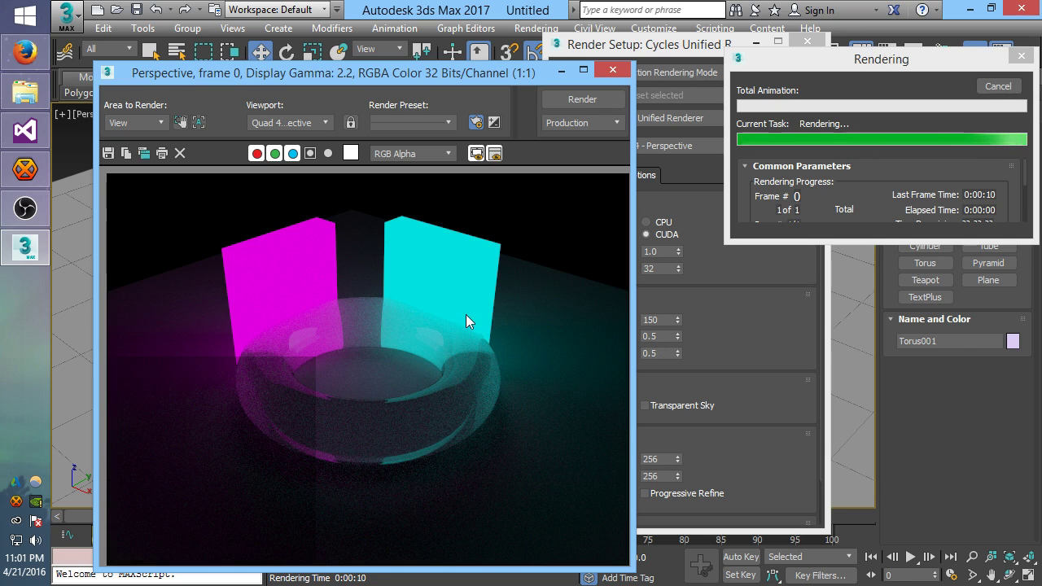
pyautogui.moveTo(467, 73); pyautogui.dragTo(520, 61)
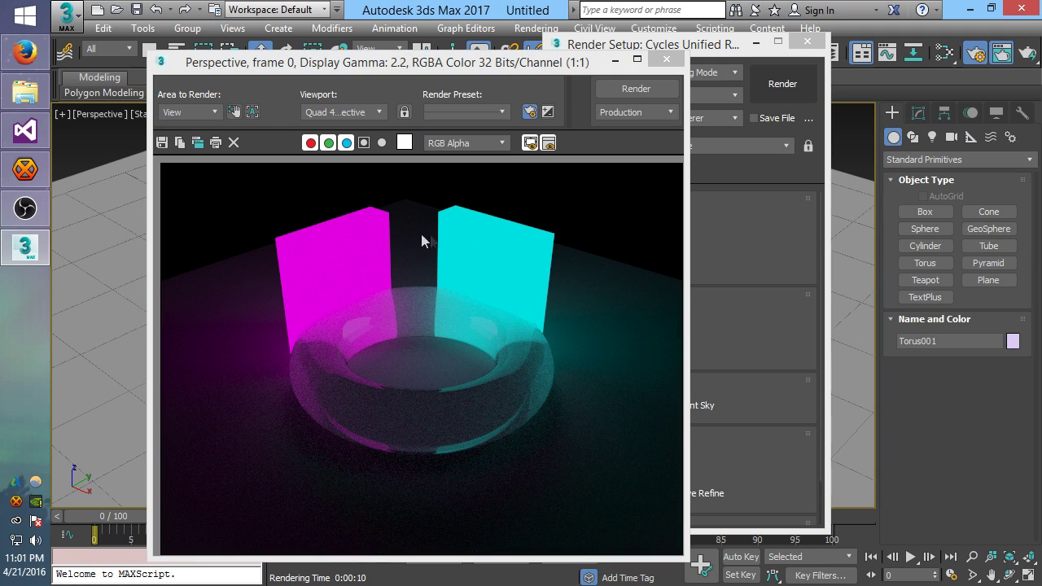
pyautogui.click(667, 61)
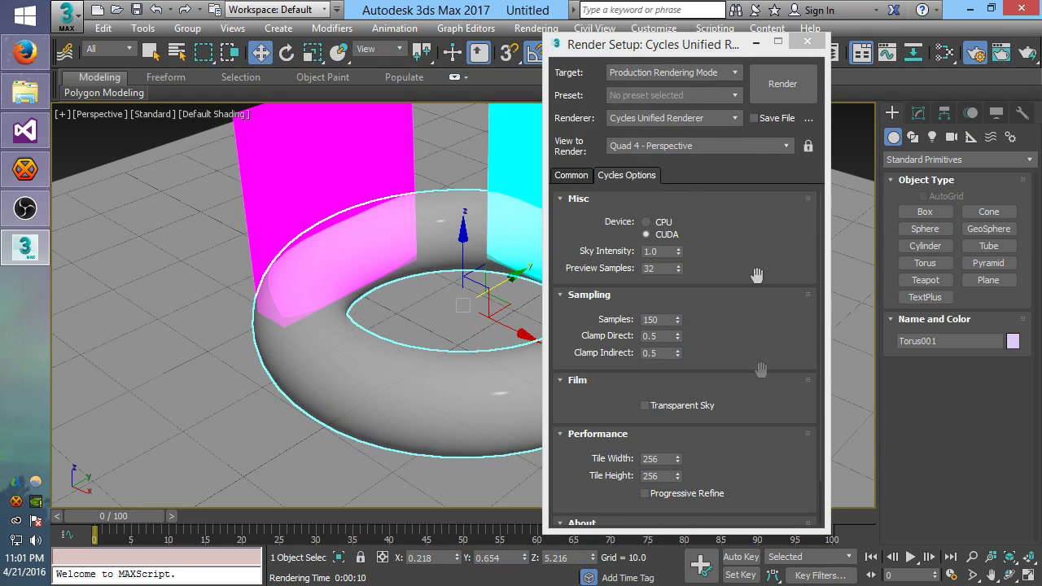
pyautogui.scroll(-2, 757, 277)
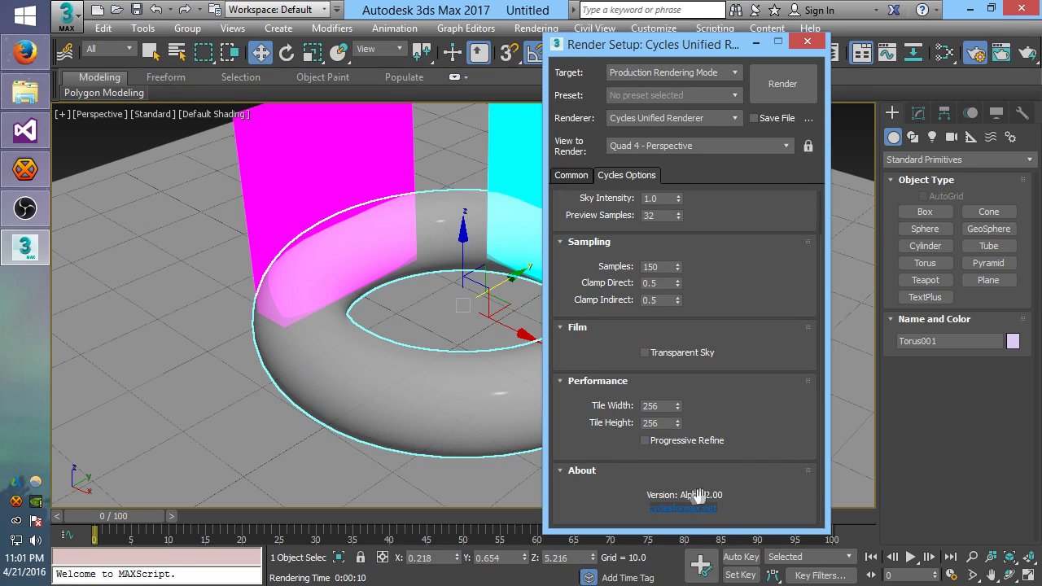
pyautogui.moveTo(745, 420); pyautogui.dragTo(727, 488)
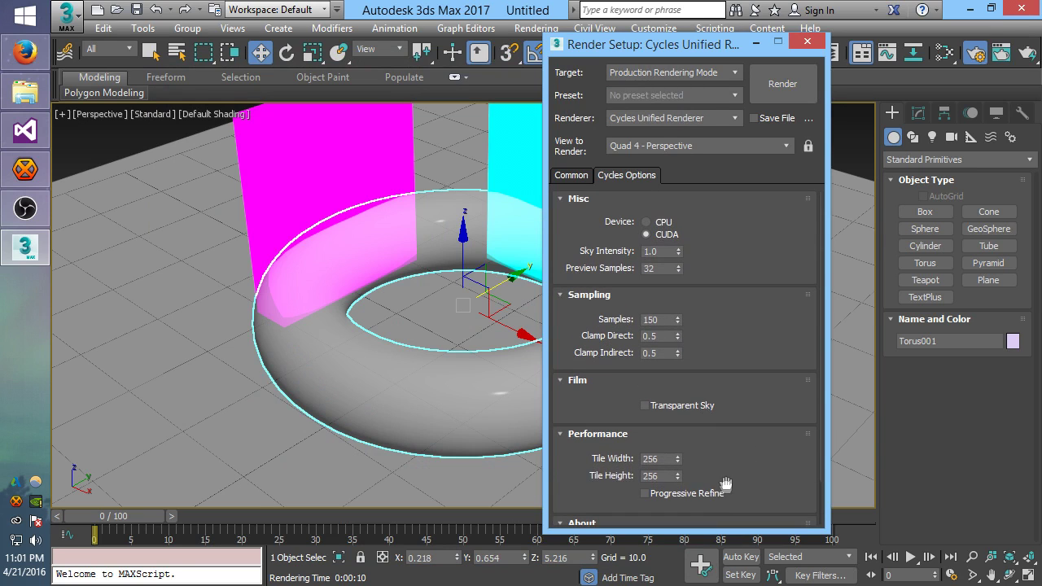
# Close Render Setup and clear the torus selection in the Perspective viewport.
pyautogui.click(808, 43)
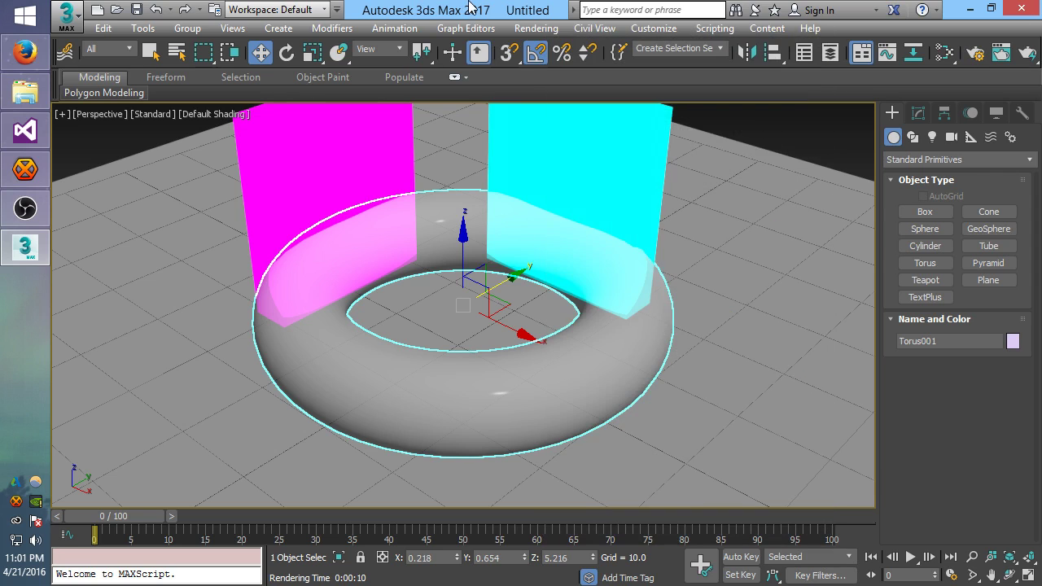
pyautogui.click(94, 145)
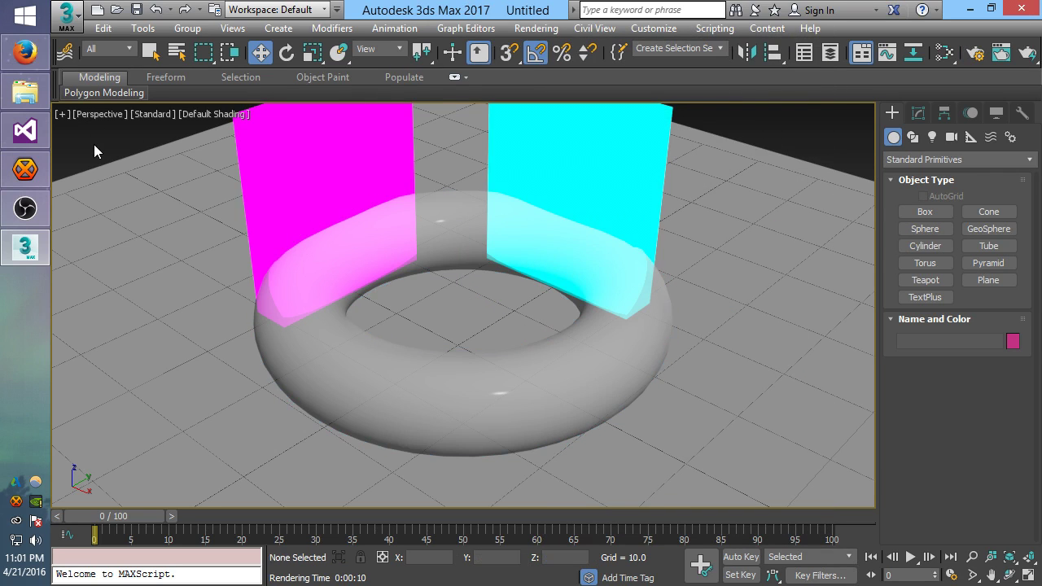